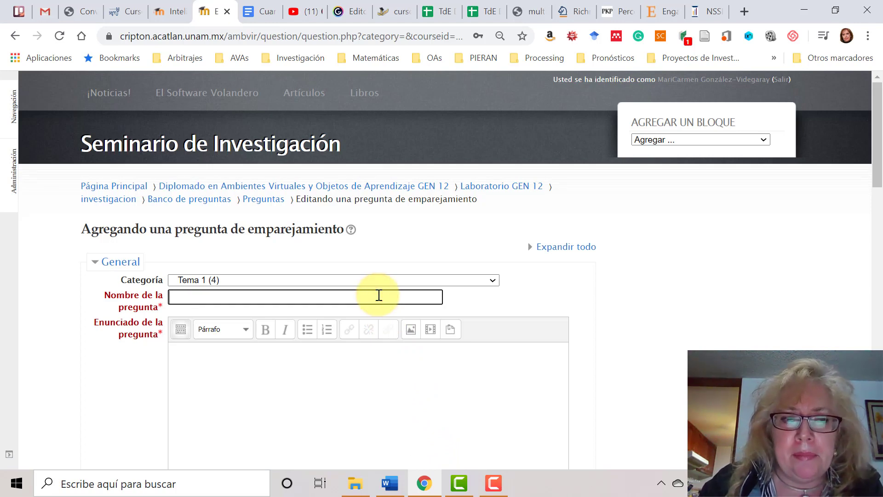
# Name the matching question P1.5 and enter its statement "Une cada descripción con el nombre que le corresponde:".
pyautogui.write('P')
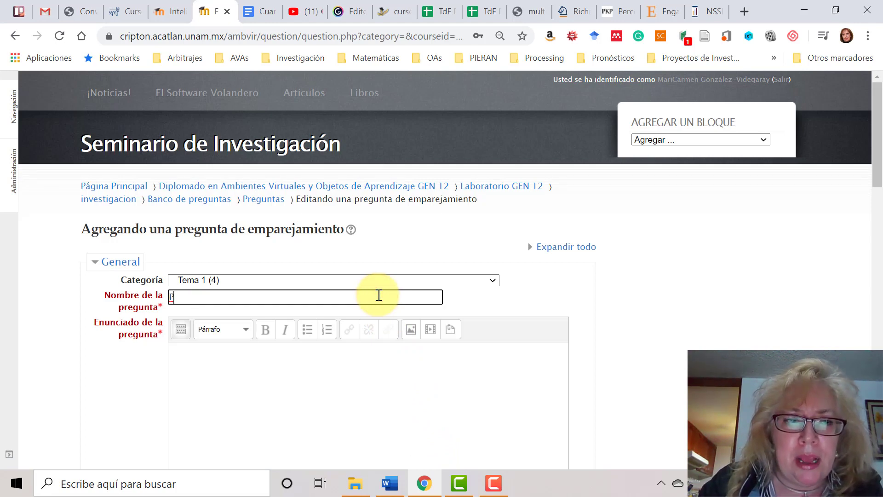
pyautogui.write('1.5')
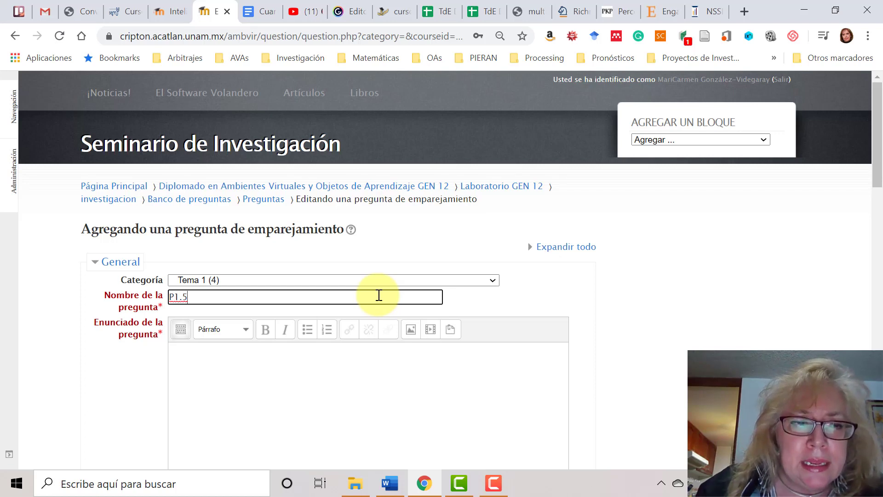
pyautogui.click(317, 371)
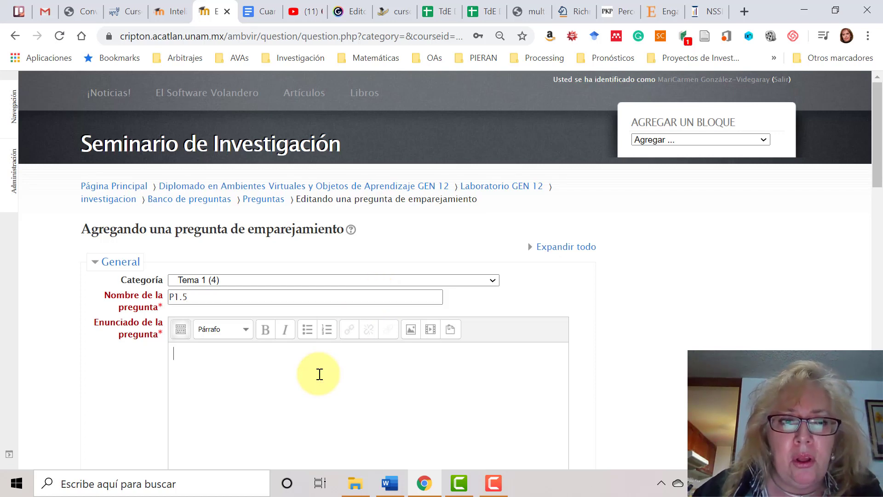
pyautogui.scroll(-3, 319, 373)
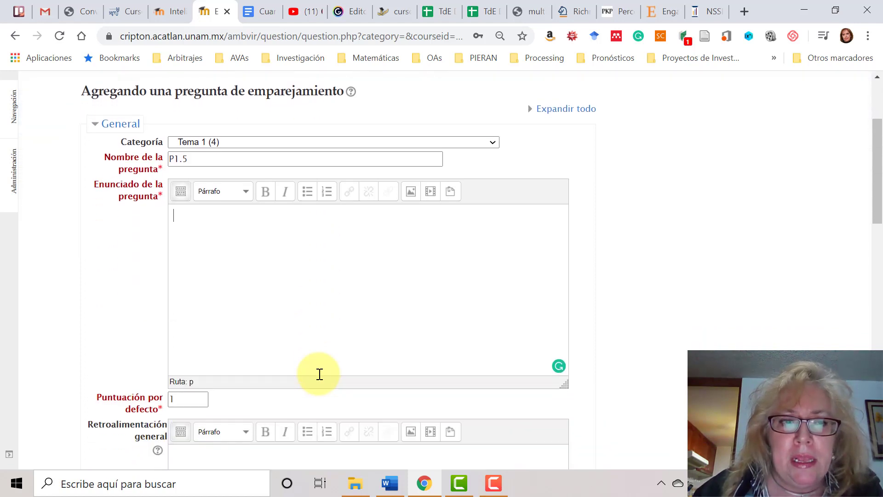
pyautogui.scroll(-1, 319, 374)
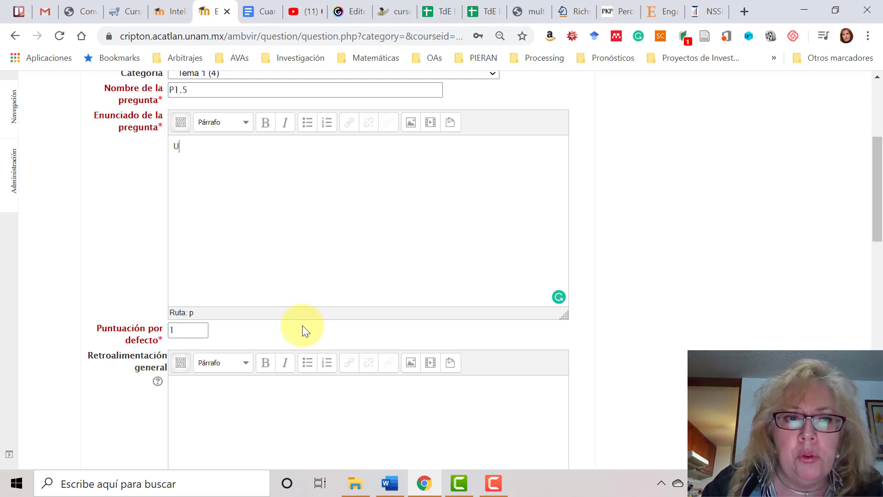
pyautogui.write('ne cada d')
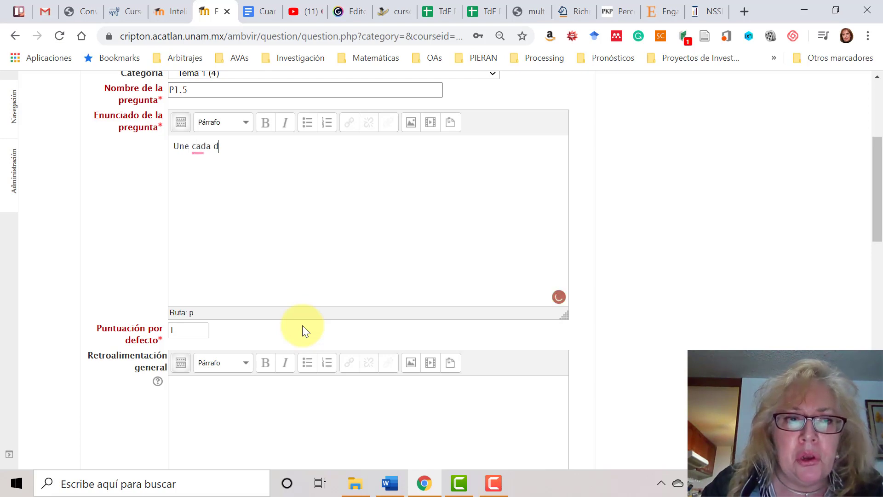
pyautogui.write('escripció')
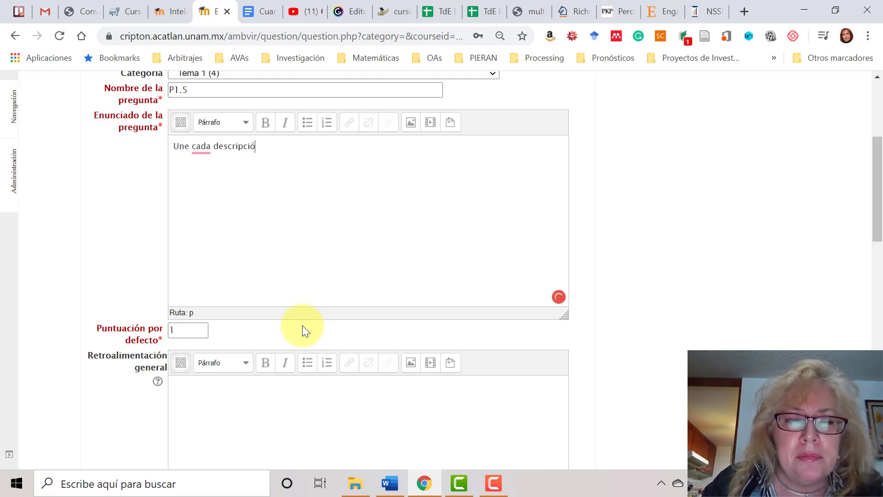
pyautogui.write('n con el ')
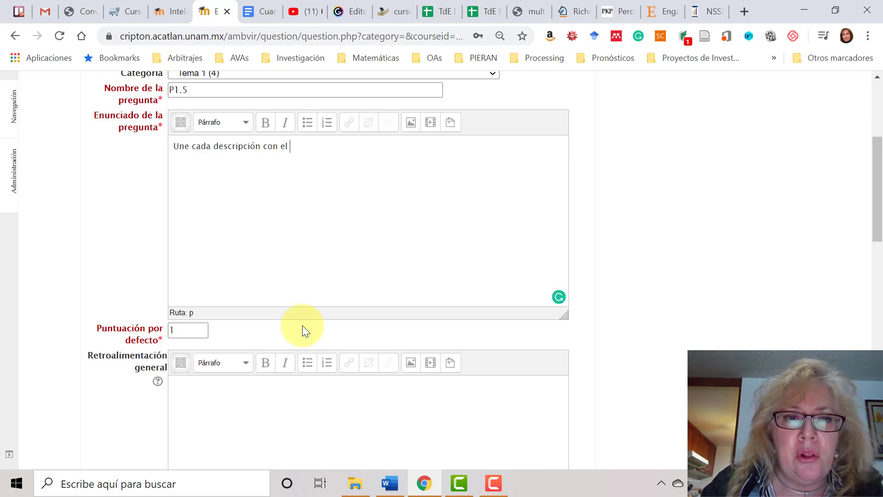
pyautogui.write('nombre que l')
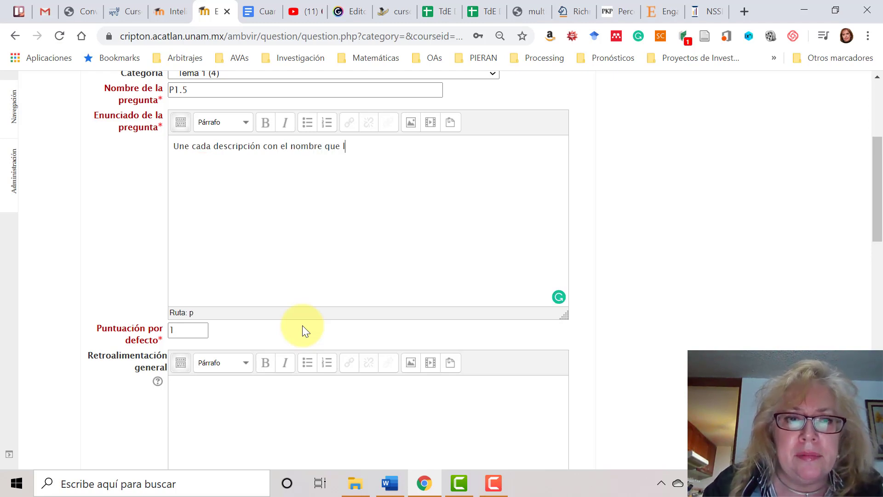
pyautogui.write('e corrspond')
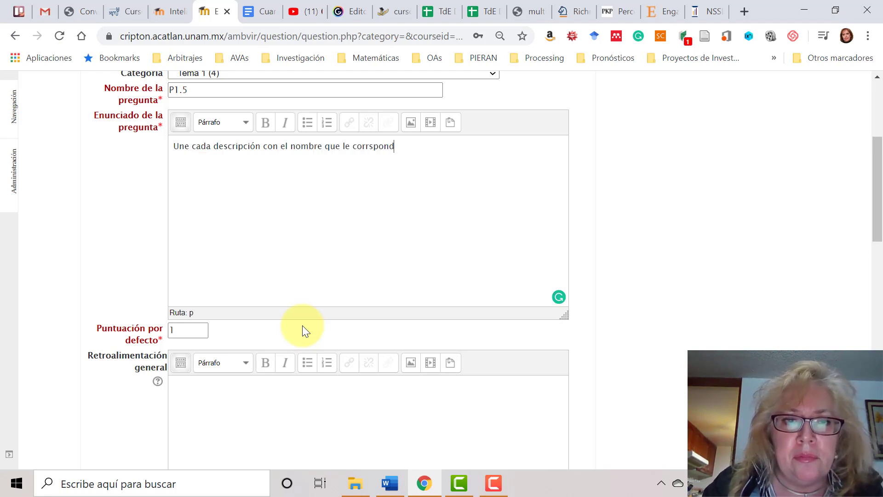
pyautogui.press('BackSpace')
pyautogui.press('BackSpace')
pyautogui.press('BackSpace')
pyautogui.press('BackSpace')
pyautogui.press('BackSpace')
pyautogui.write('e')
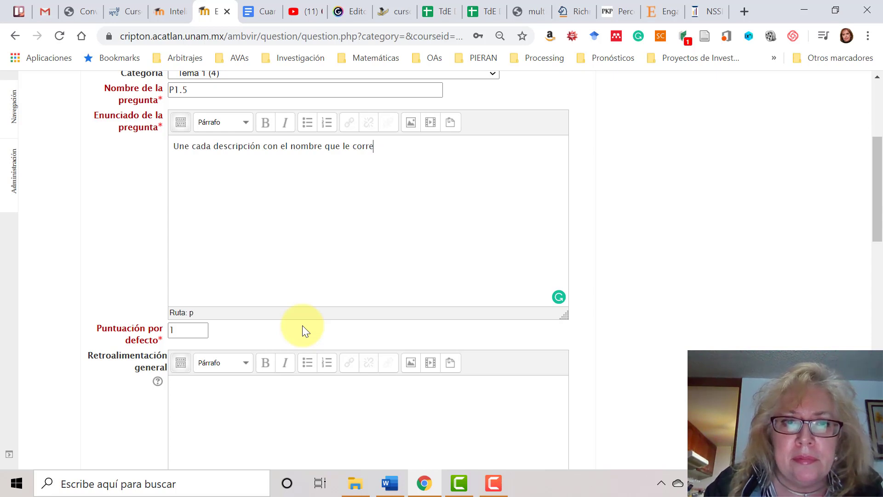
pyautogui.write('sponde:')
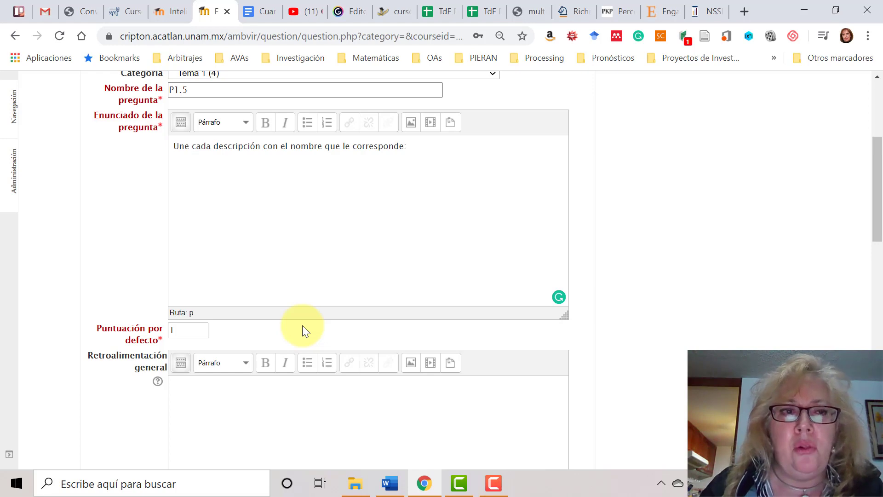
# Enter "Sirve para reportar hallazgos de un autor o grupo de autores:" as the text of Pregunta 1.
pyautogui.scroll(-6, 302, 326)
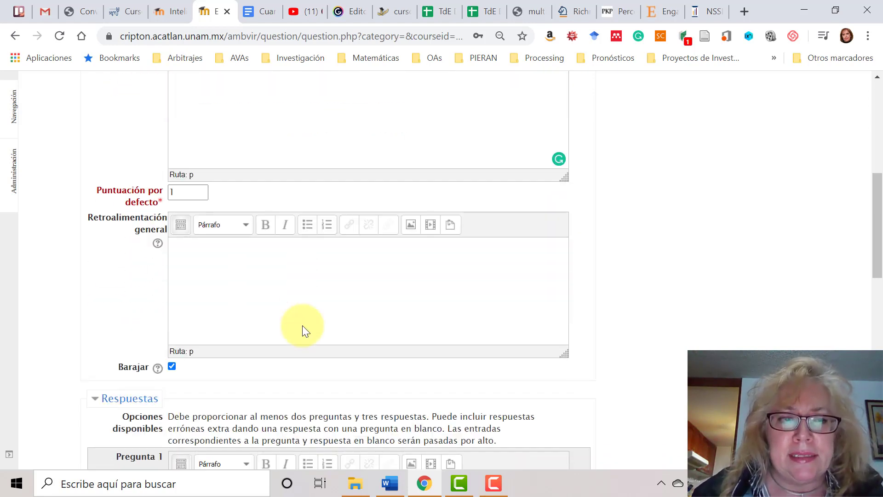
pyautogui.scroll(-1, 302, 325)
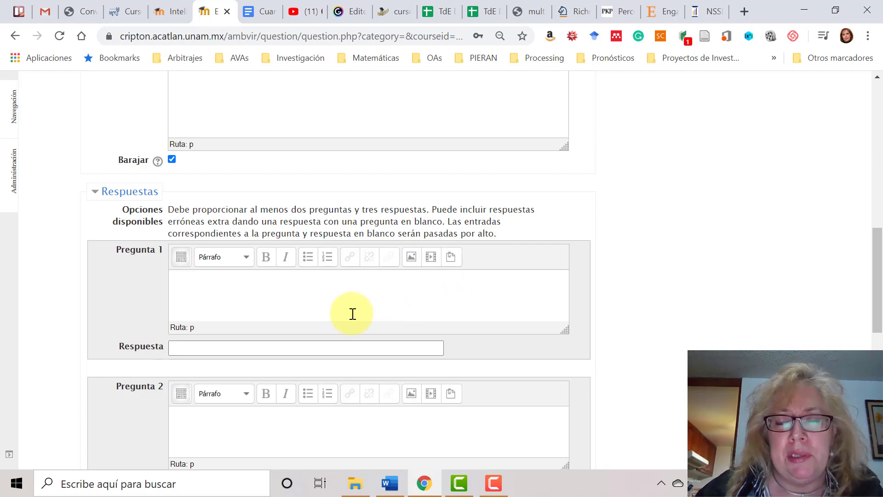
pyautogui.click(331, 297)
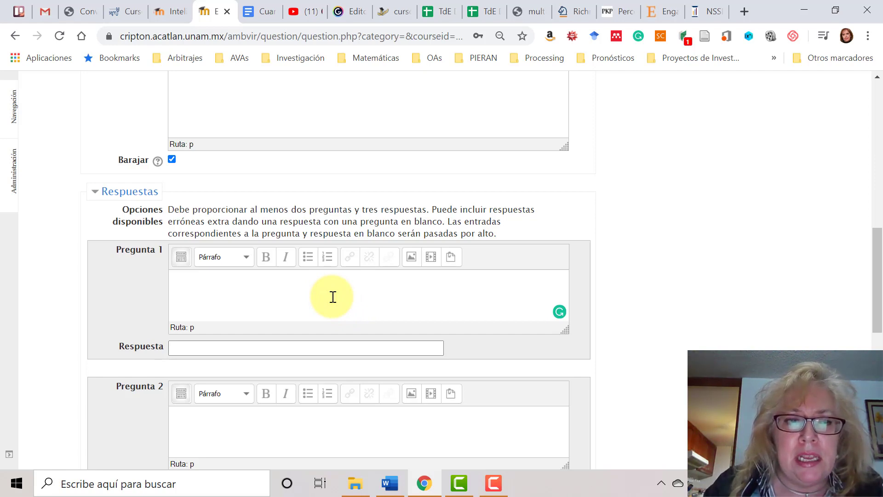
pyautogui.write('Sirve para r')
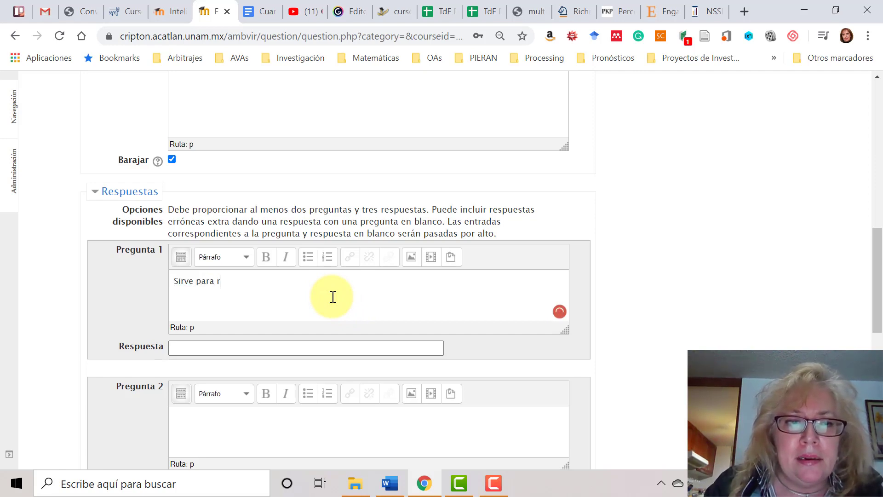
pyautogui.press('BackSpace')
pyautogui.press('BackSpace')
pyautogui.press('BackSpace')
pyautogui.press('BackSpace')
pyautogui.press('BackSpace')
pyautogui.write('ara r')
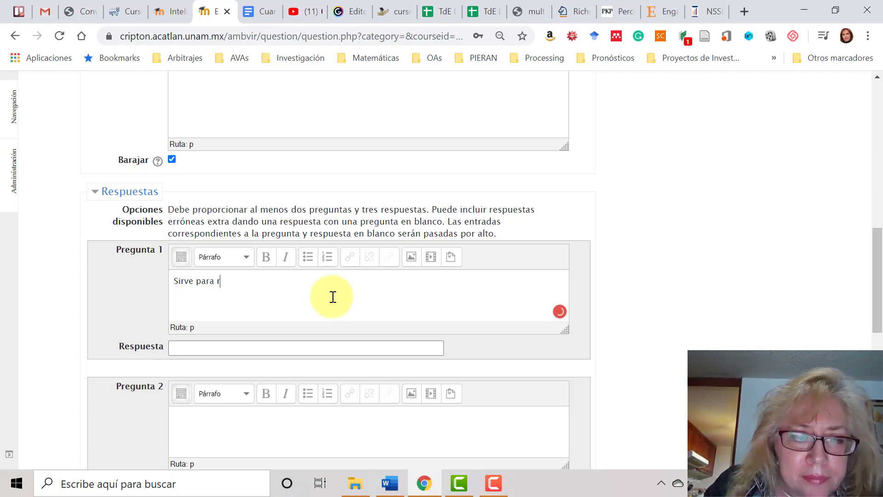
pyautogui.write('eportar h')
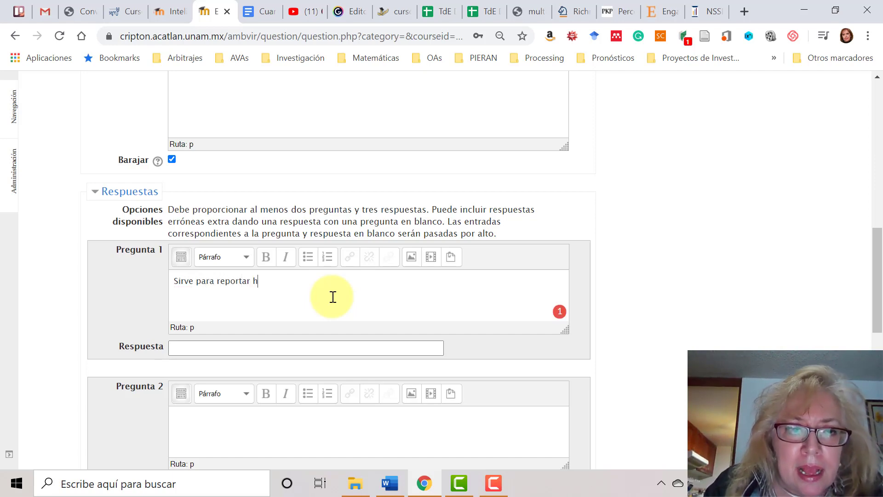
pyautogui.write('allazgos ')
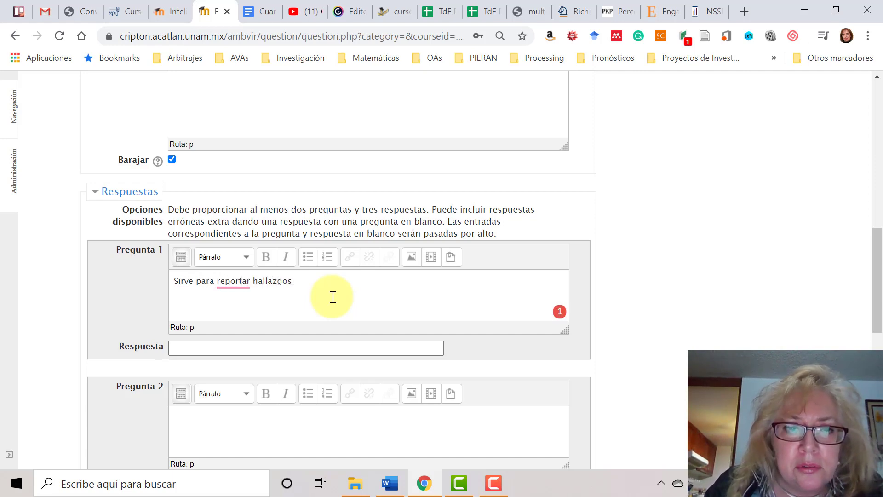
pyautogui.write('de un')
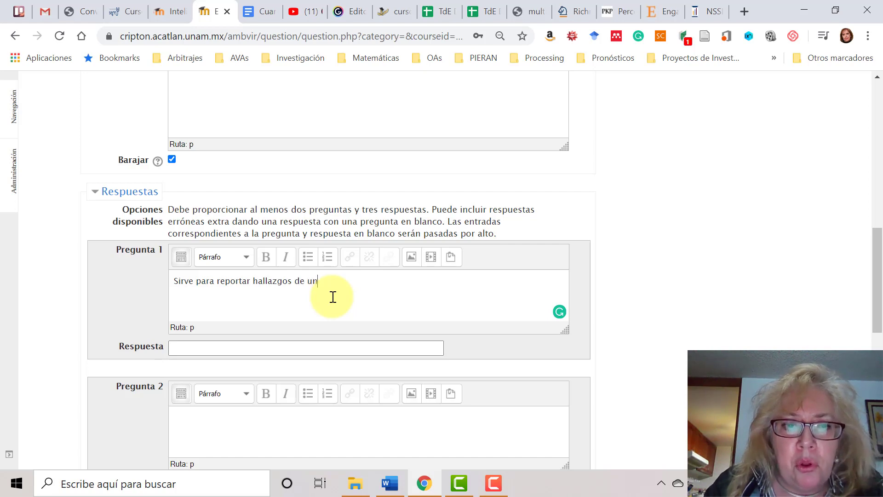
pyautogui.write(' autor o gru')
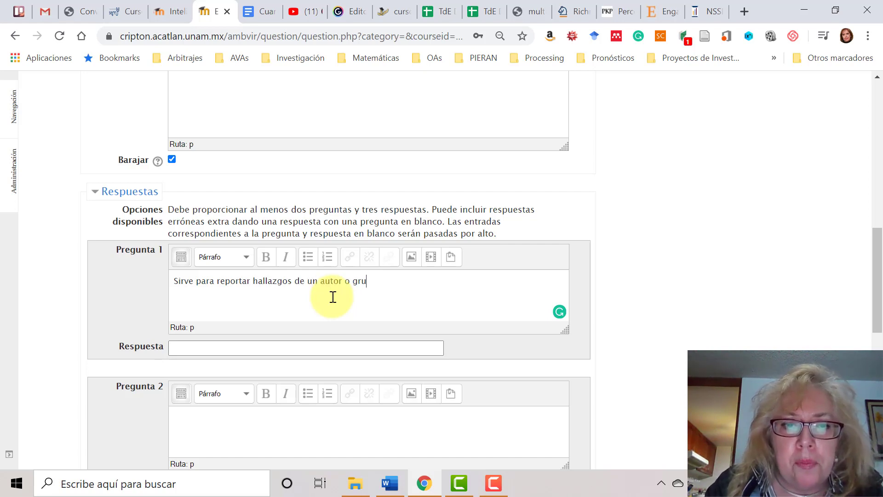
pyautogui.write('po de autores:')
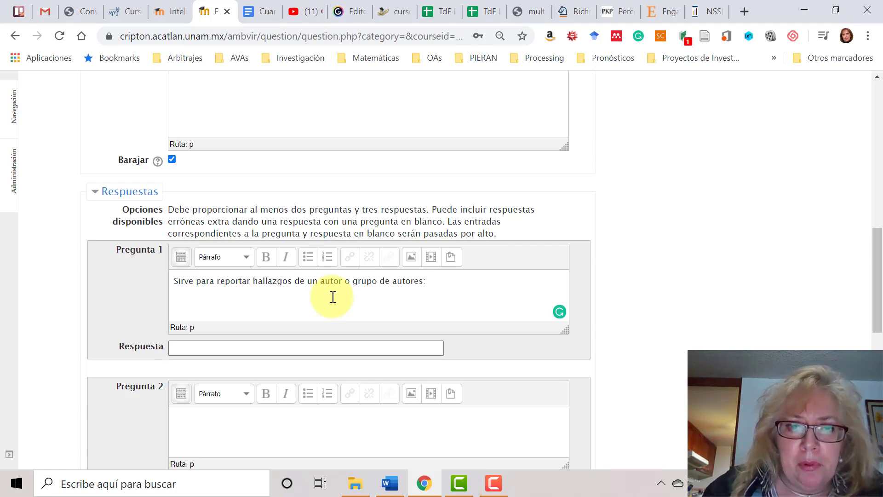
# Set the matching answer for Pregunta 1 to "Artículo de investigación original".
pyautogui.click(294, 345)
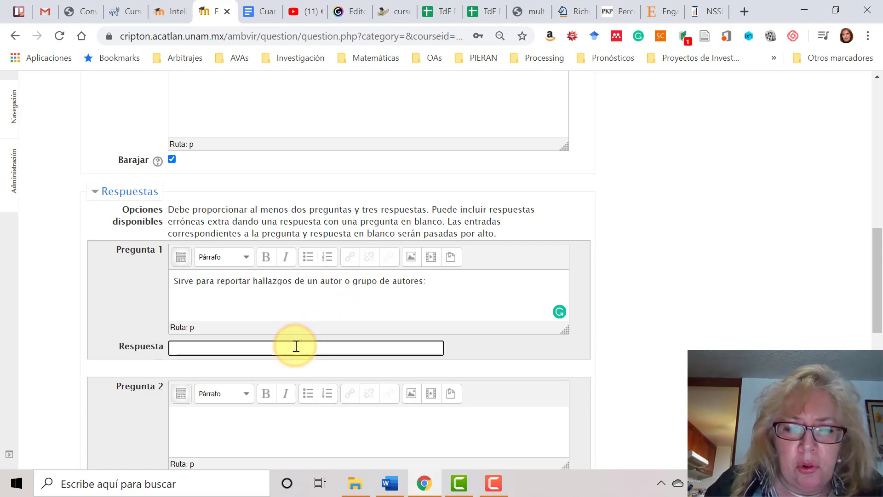
pyautogui.write('Artículo ')
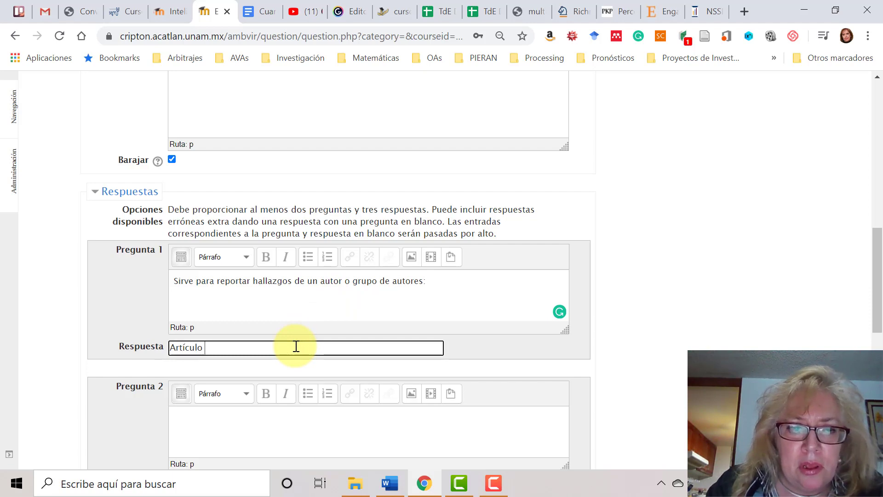
pyautogui.write('de investiga')
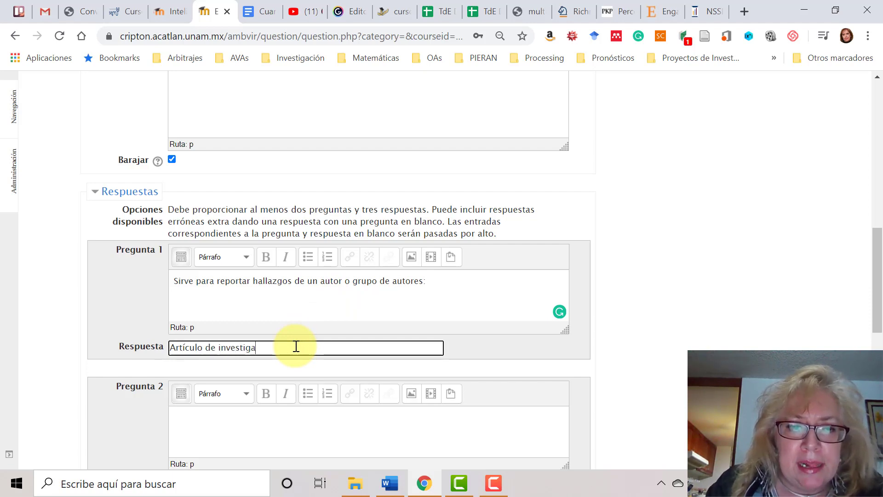
pyautogui.write('ción original')
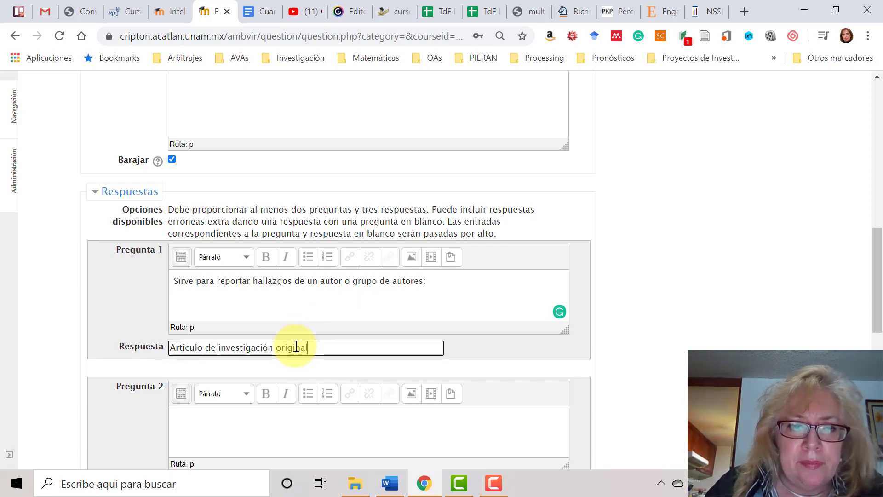
# Enter "Sirve para concentrar y presentar los resultados de muchas investigaciones" as the text of Pregunta 2.
pyautogui.click(288, 434)
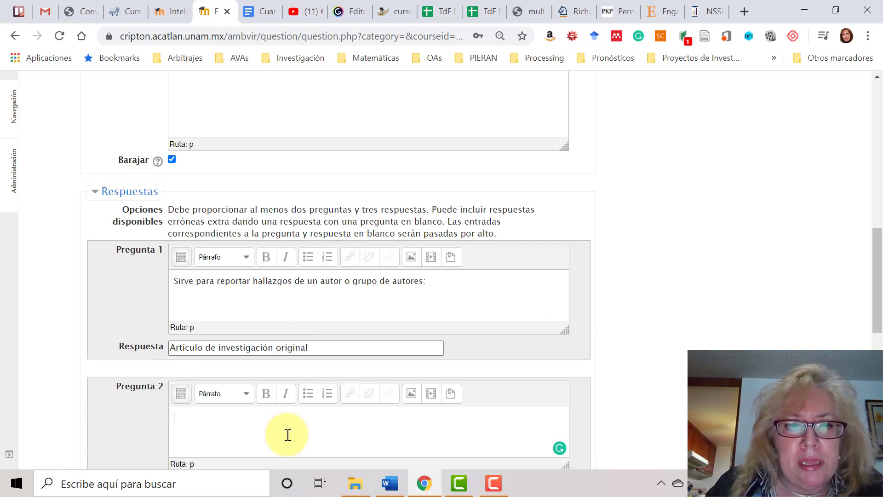
pyautogui.write('Sir')
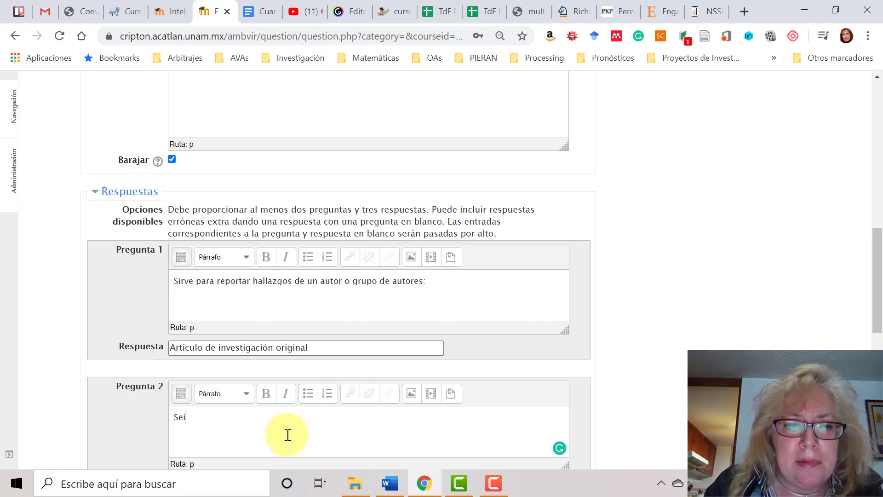
pyautogui.press('BackSpace')
pyautogui.press('BackSpace')
pyautogui.write('irve para ')
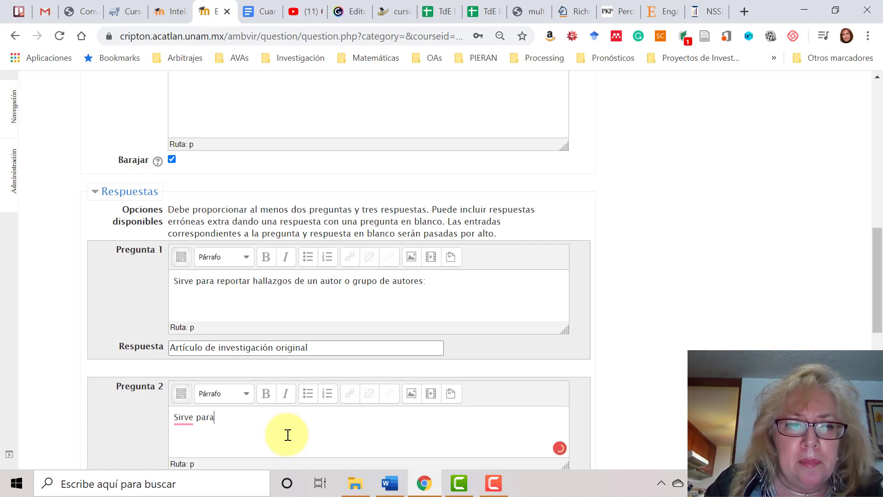
pyautogui.write('co')
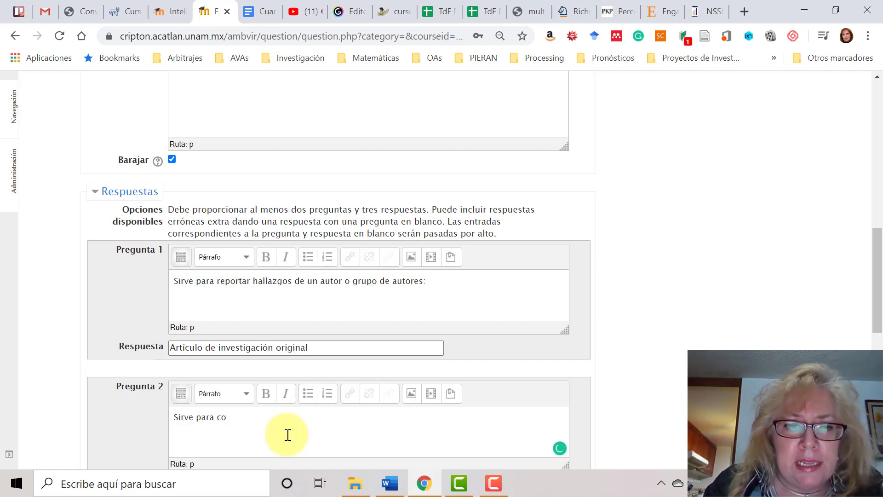
pyautogui.write('ncentrar y p')
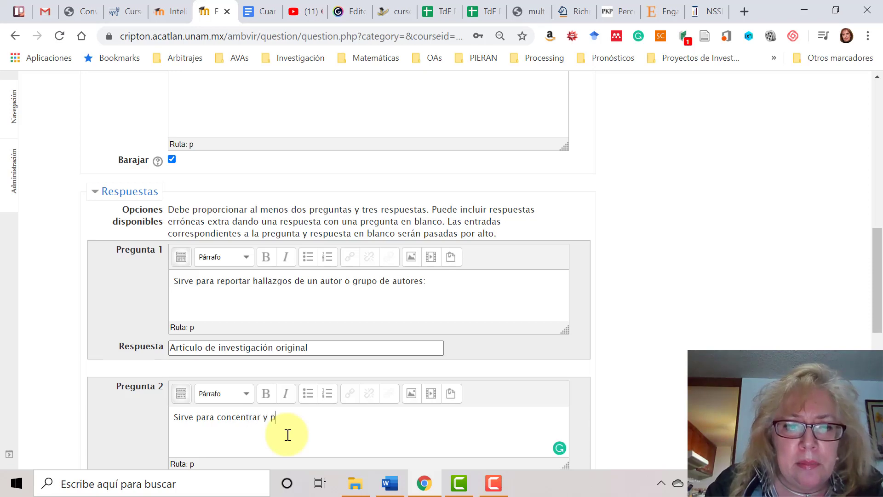
pyautogui.write('resenta')
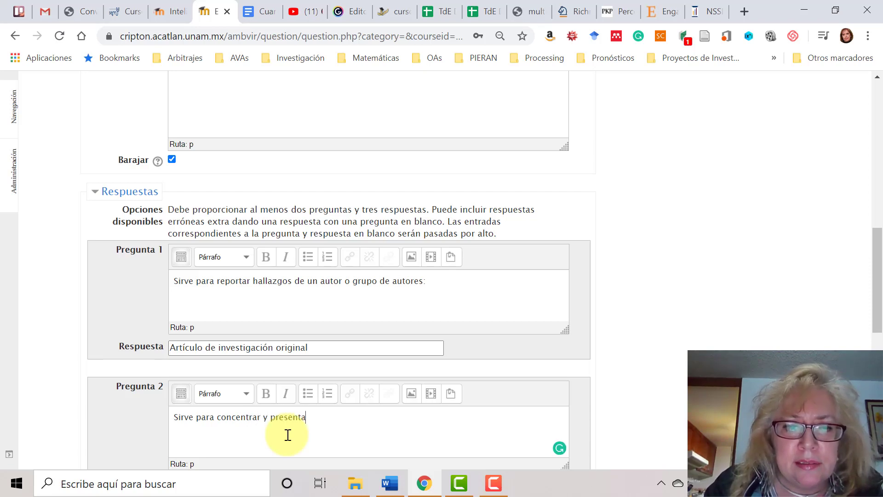
pyautogui.write('r los res')
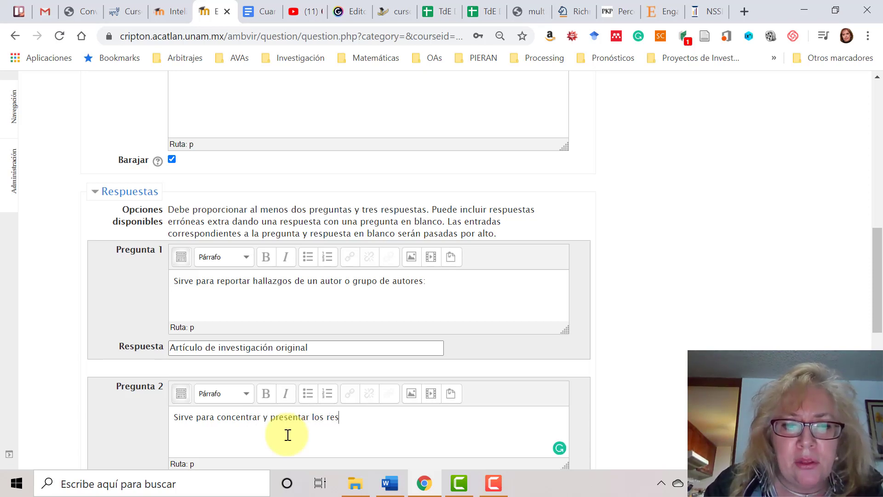
pyautogui.write('ultados de mu')
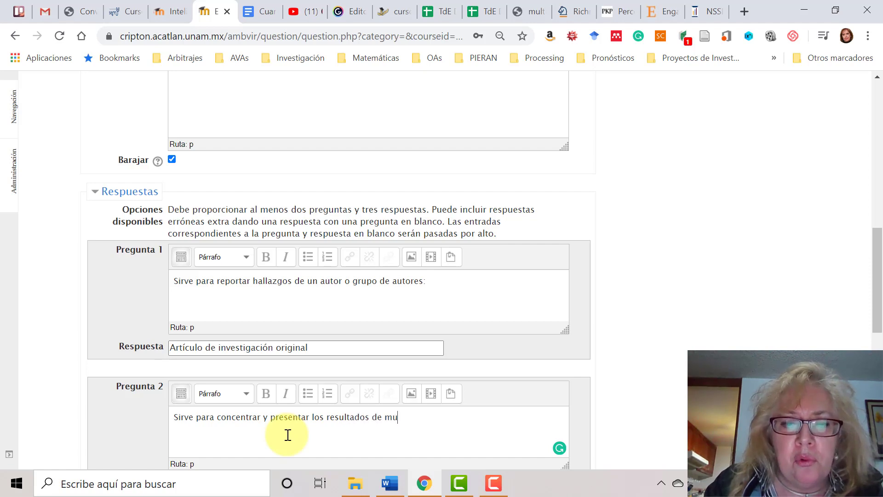
pyautogui.write('chos in')
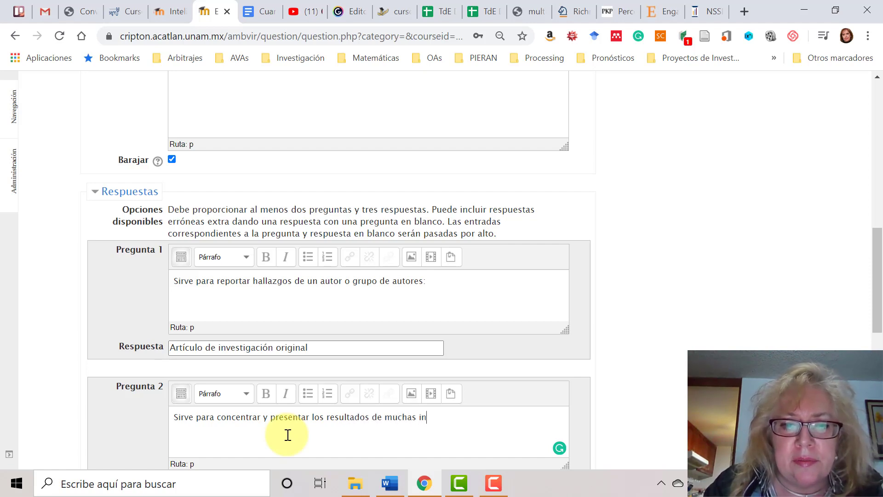
pyautogui.write('vestigaciones')
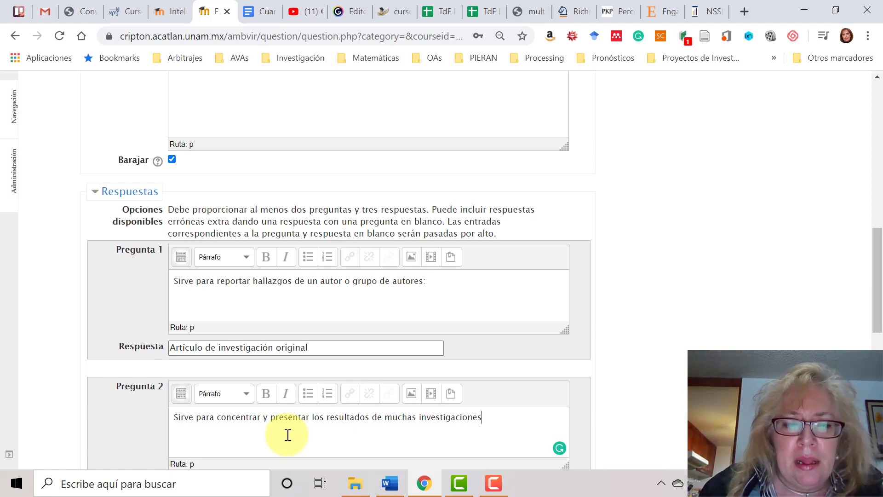
# Set the matching answer for Pregunta 2 to "Artículo de revisión".
pyautogui.scroll(-3, 288, 434)
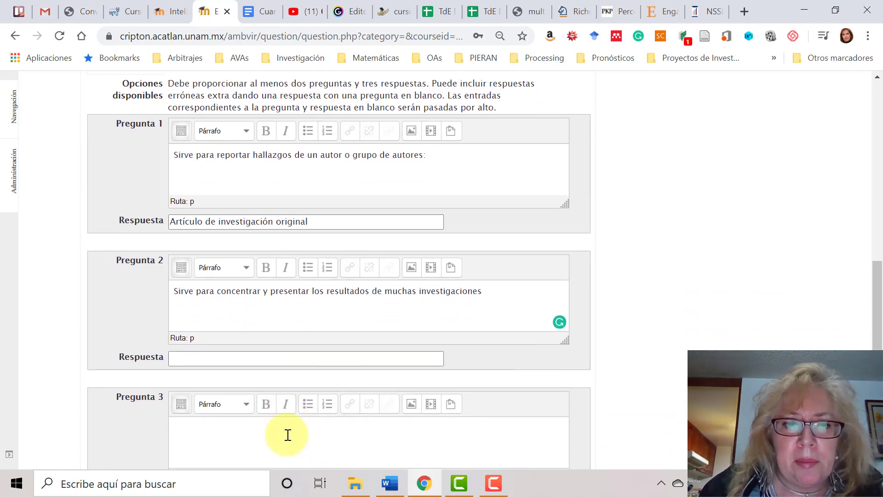
pyautogui.click(269, 343)
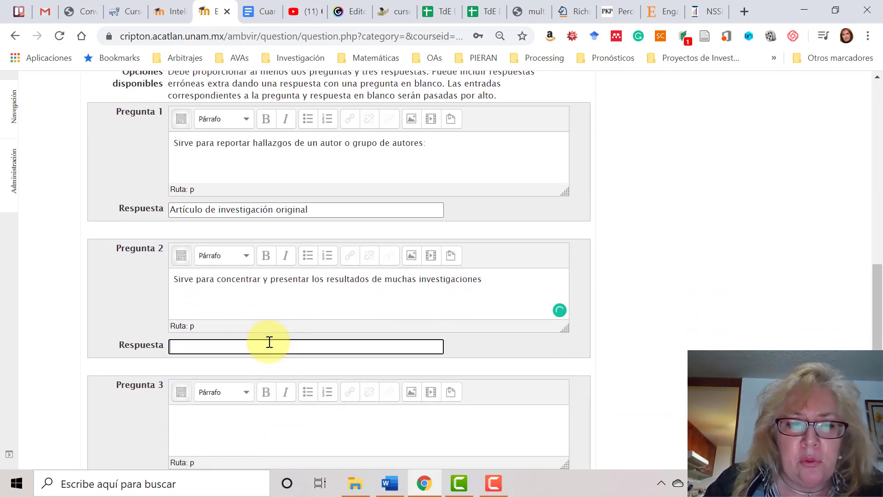
pyautogui.write('Artículo d')
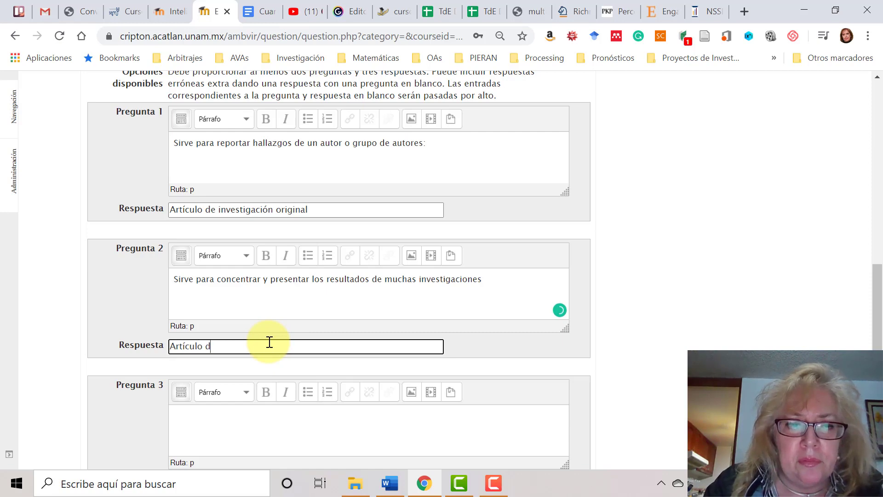
pyautogui.write('e revisión')
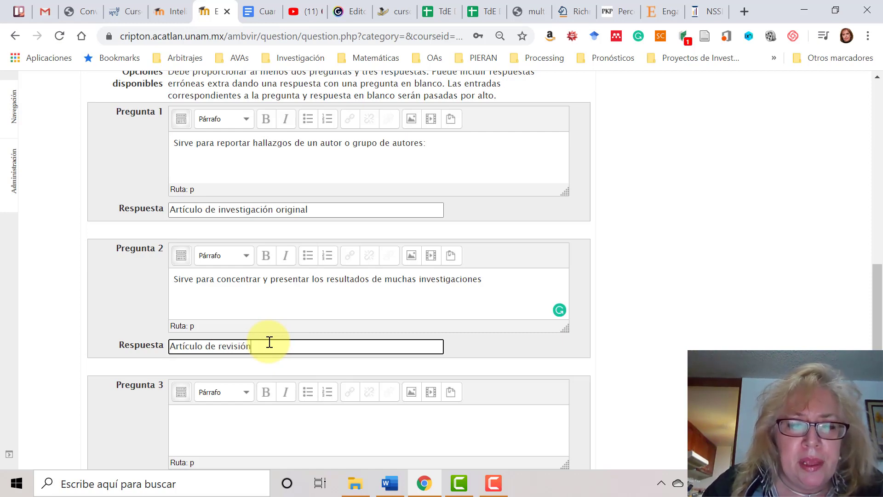
# Enter "Sirve para indicar líneas nuevas de investigación" as the text of Pregunta 3.
pyautogui.click(243, 423)
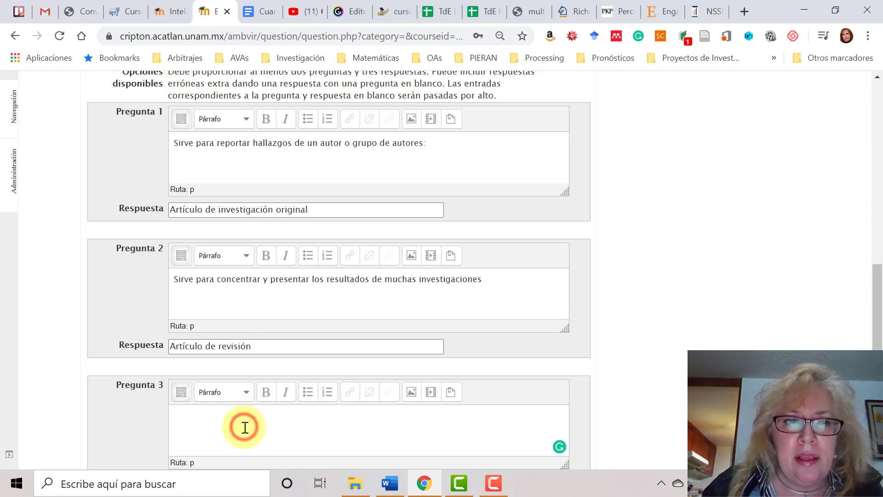
pyautogui.write('Sirve ')
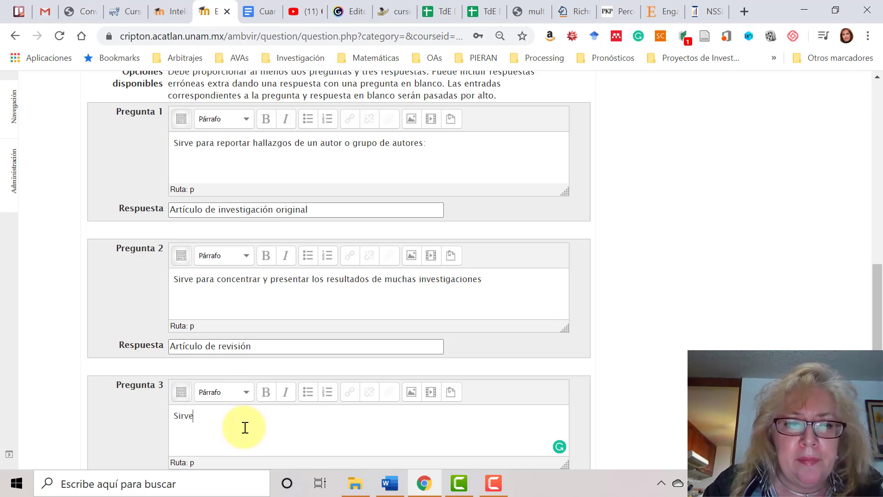
pyautogui.write('para indi')
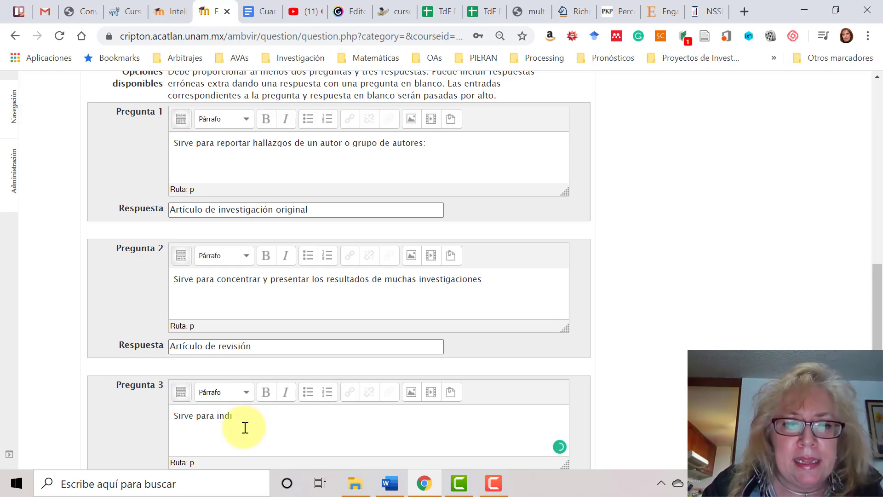
pyautogui.write('car linea')
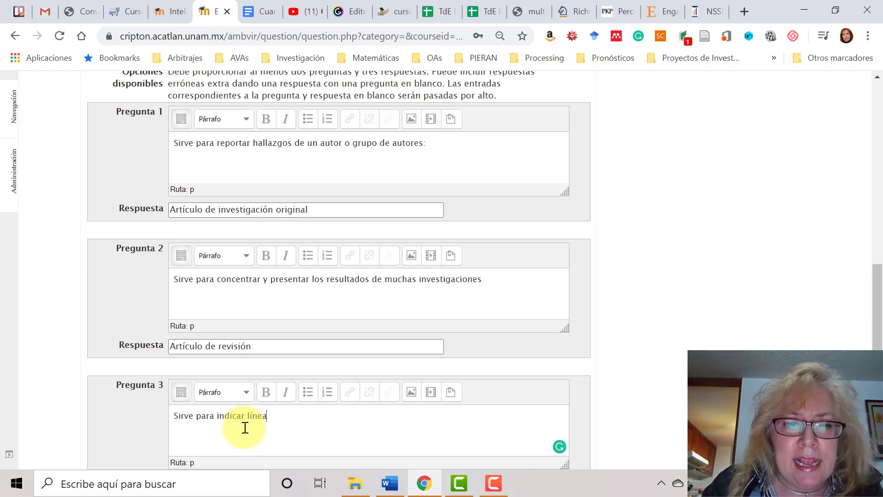
pyautogui.write('s nuevas de ')
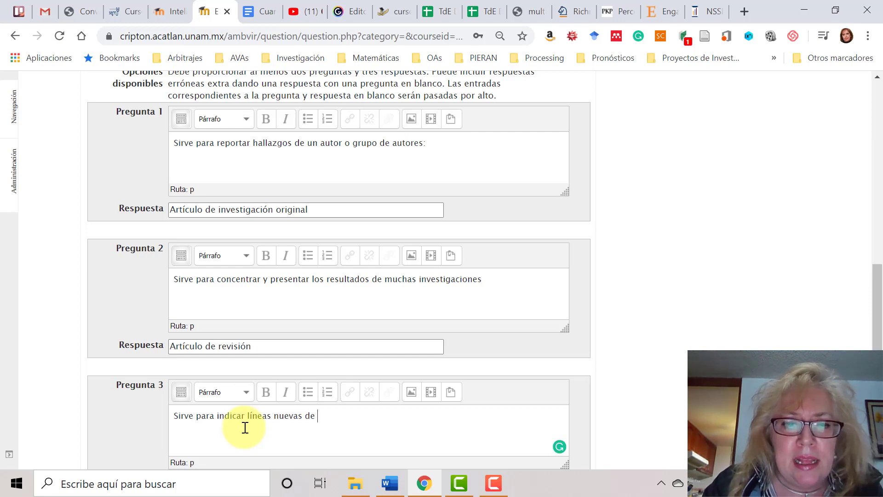
pyautogui.write('investigación')
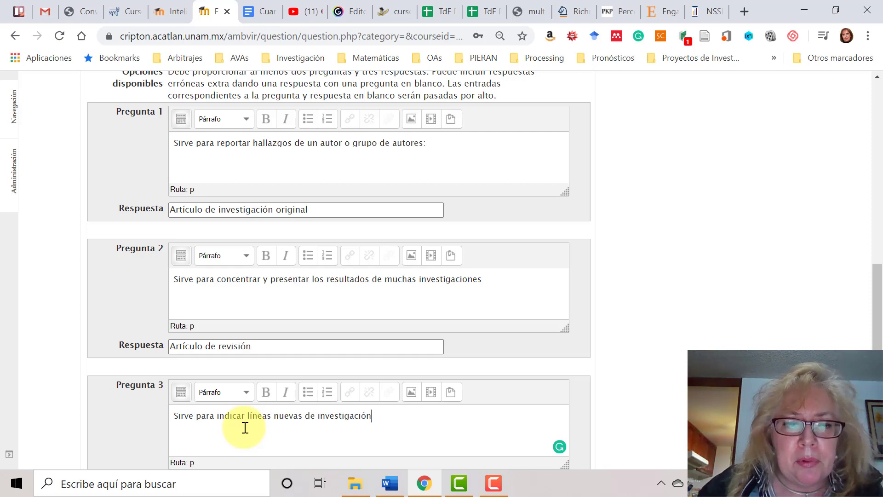
# Set the matching answer for Pregunta 3 to "Artículo editorial".
pyautogui.scroll(-3, 245, 427)
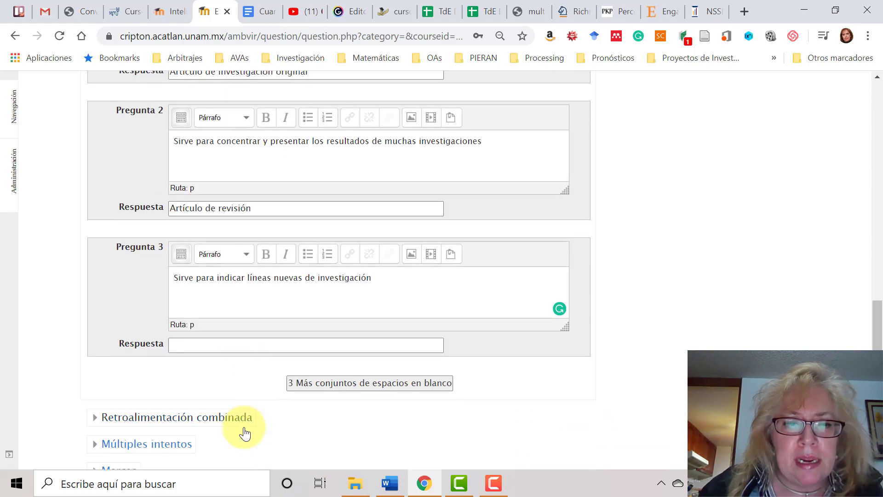
pyautogui.click(204, 344)
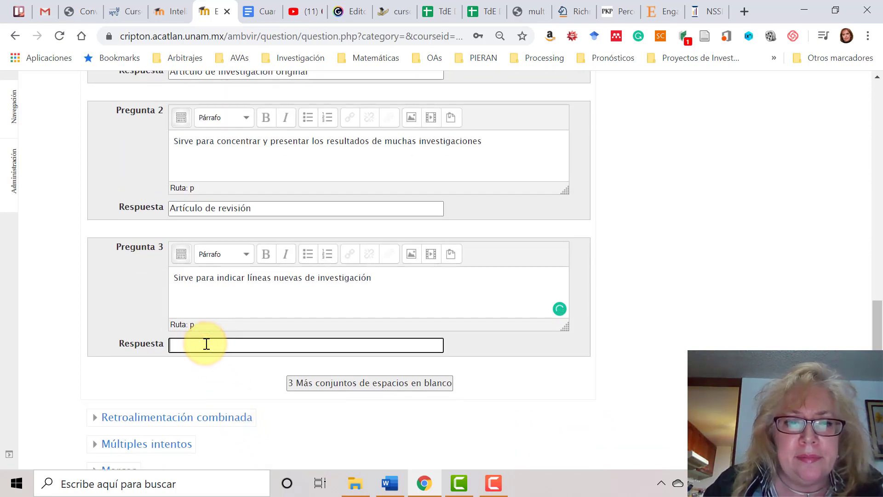
pyautogui.write('Artículo ed')
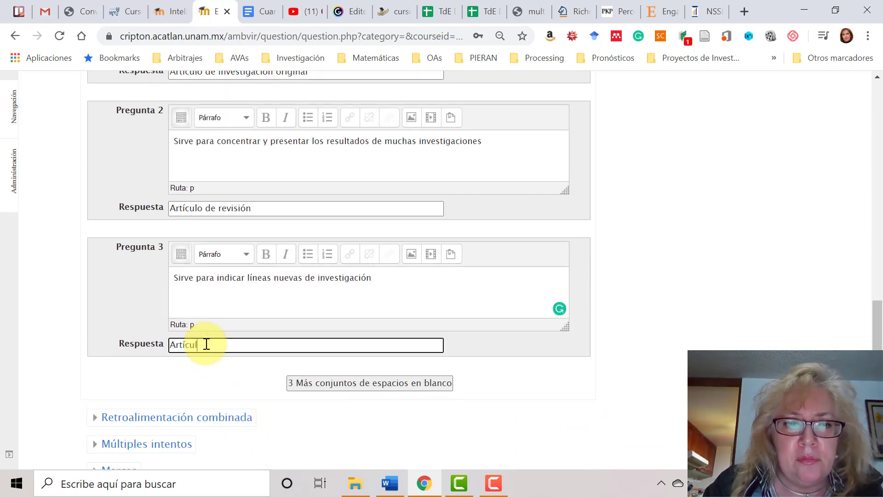
pyautogui.write('itorial')
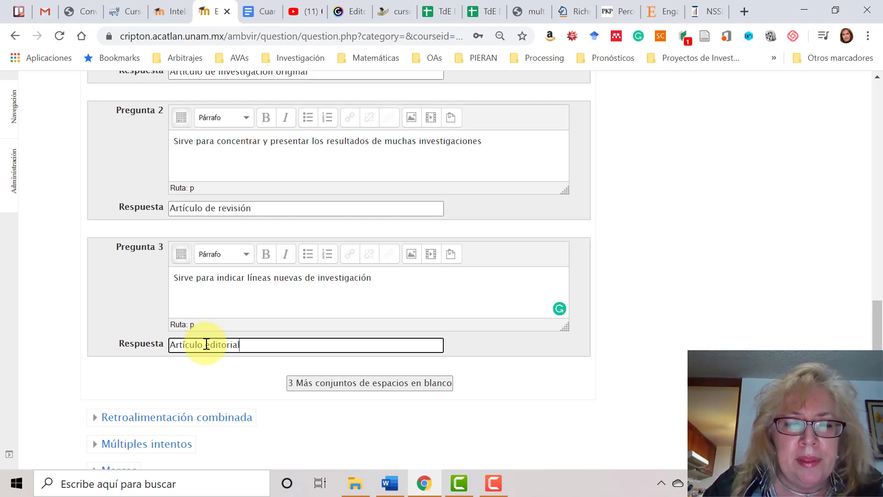
# Review the three question and answer pairs and save the matching question to the question bank.
pyautogui.scroll(5, 205, 344)
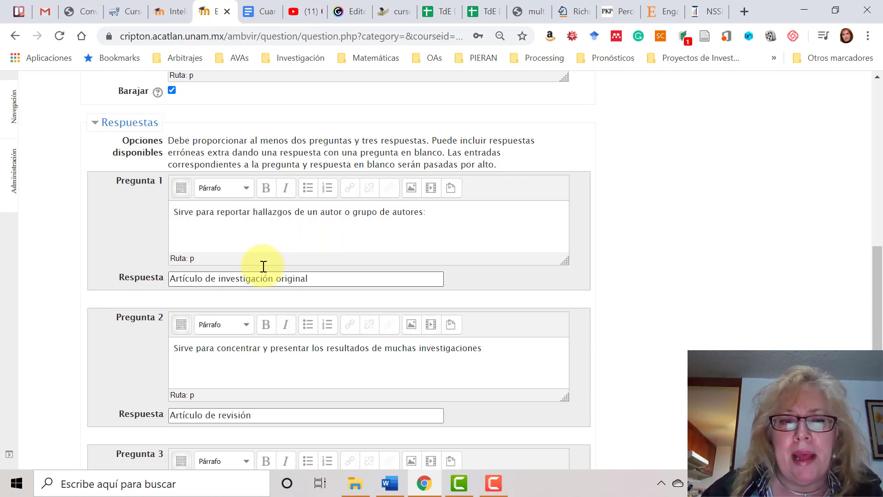
pyautogui.scroll(-5, 263, 267)
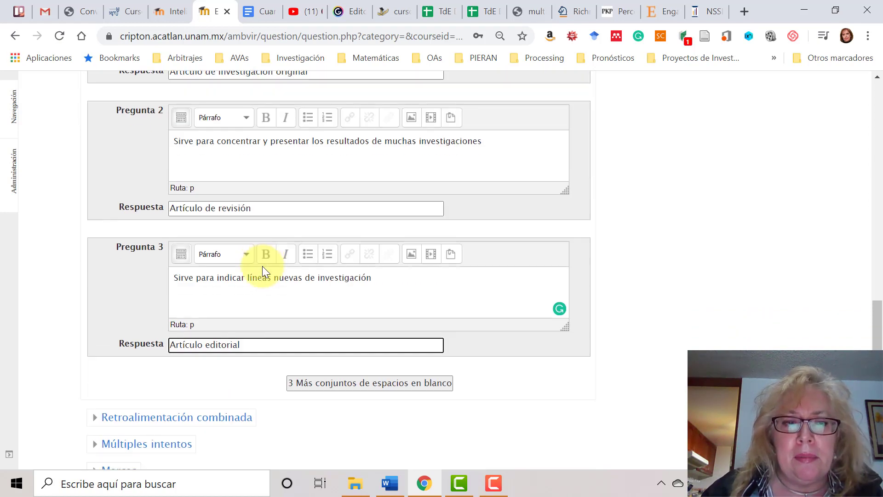
pyautogui.scroll(-3, 263, 267)
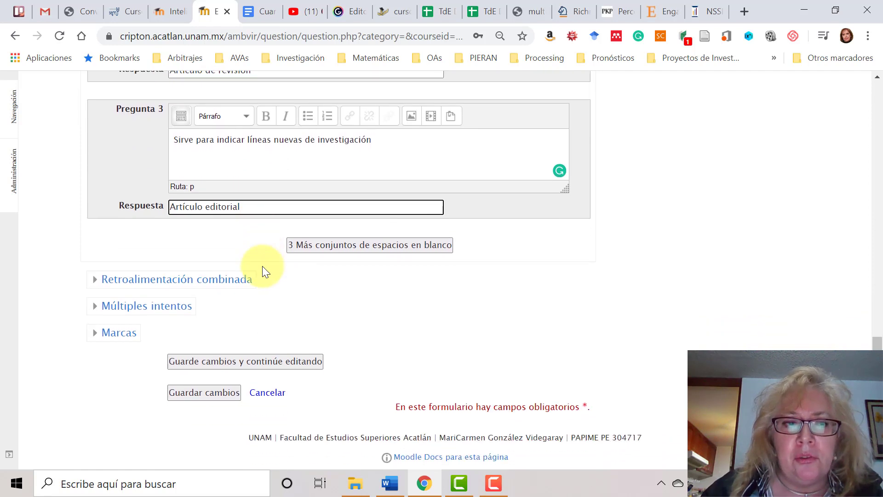
pyautogui.click(220, 393)
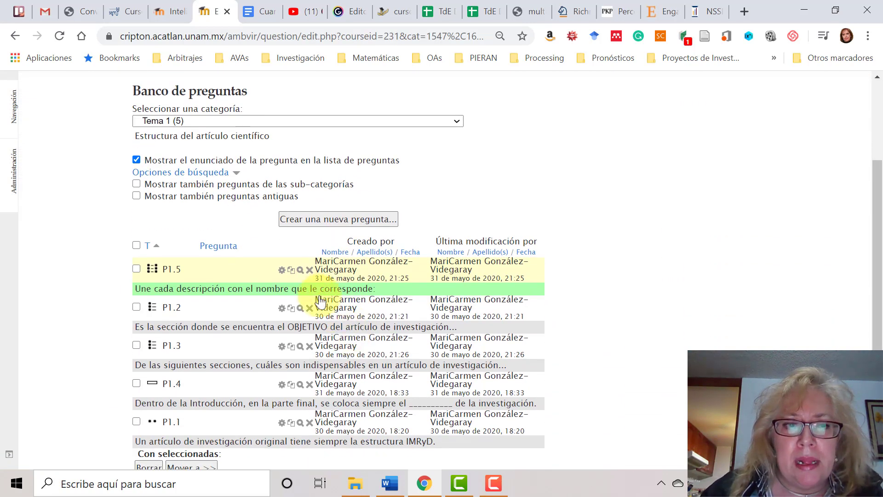
# Preview question P1.5 in a wider window and match muchas investigaciones to Artículo de revisión, líneas nuevas to Artículo editorial, and hallazgos to Artículo de investigación original.
pyautogui.click(300, 271)
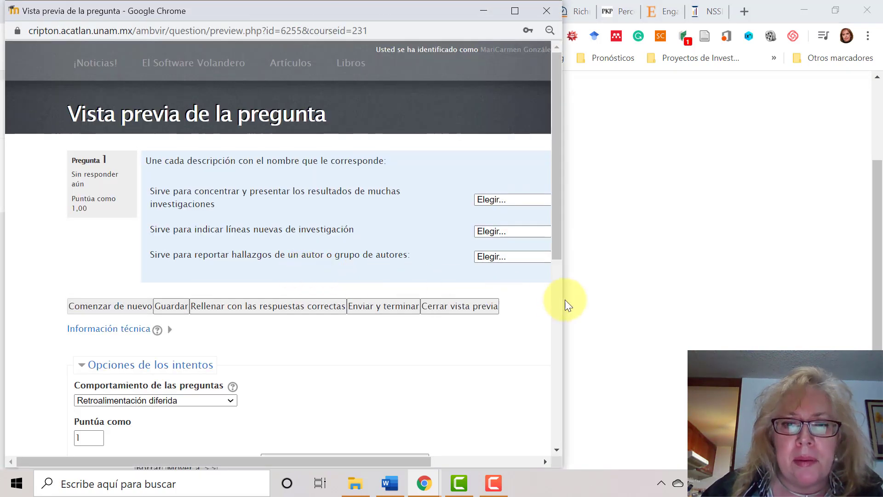
pyautogui.moveTo(564, 299); pyautogui.dragTo(718, 287)
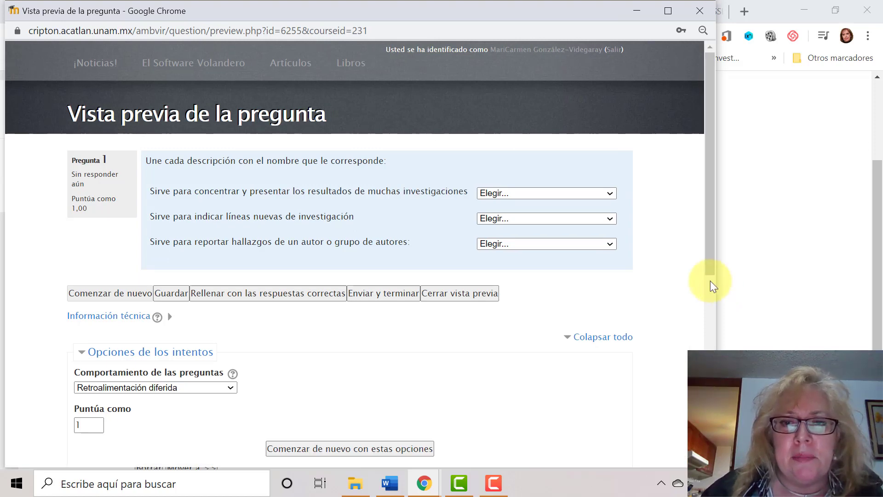
pyautogui.click(612, 193)
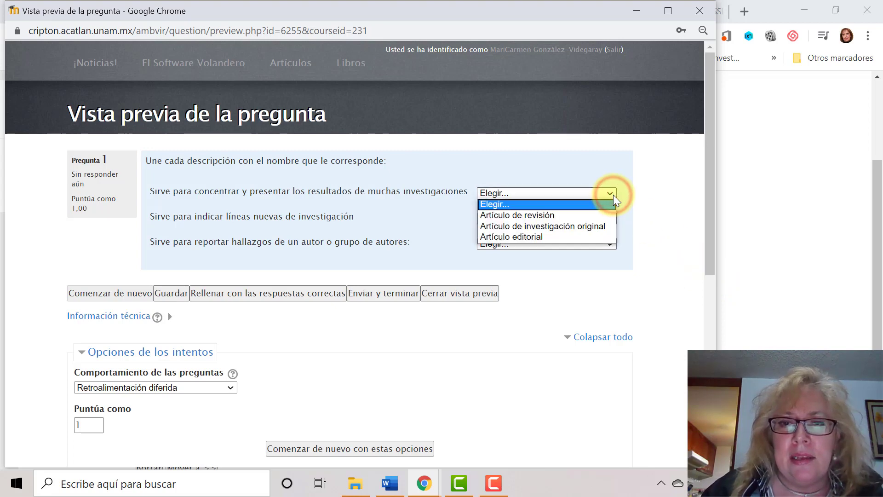
pyautogui.click(593, 214)
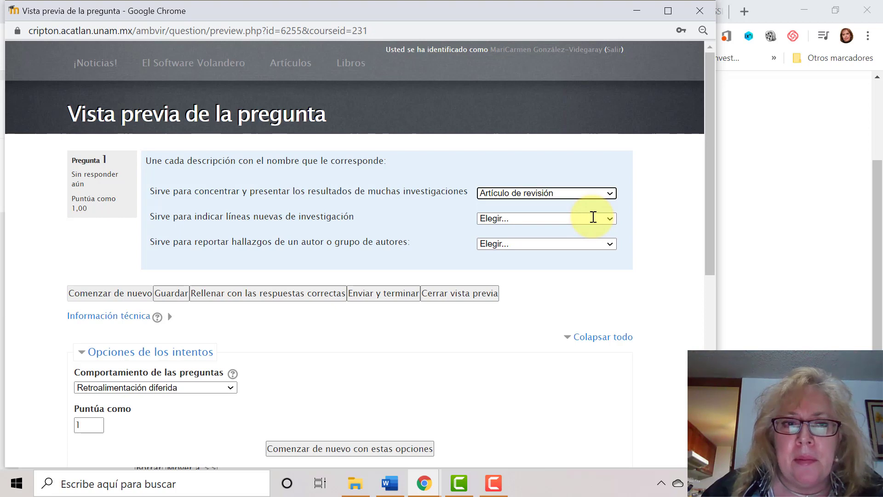
pyautogui.click(559, 217)
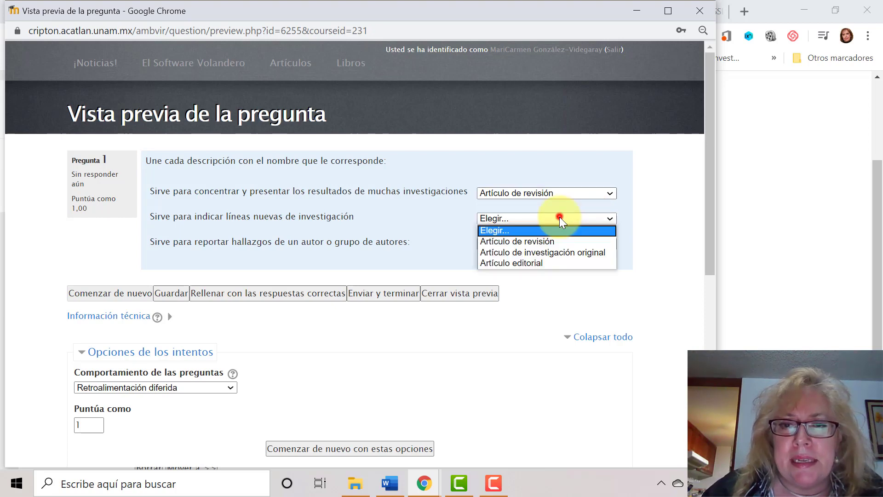
pyautogui.click(562, 261)
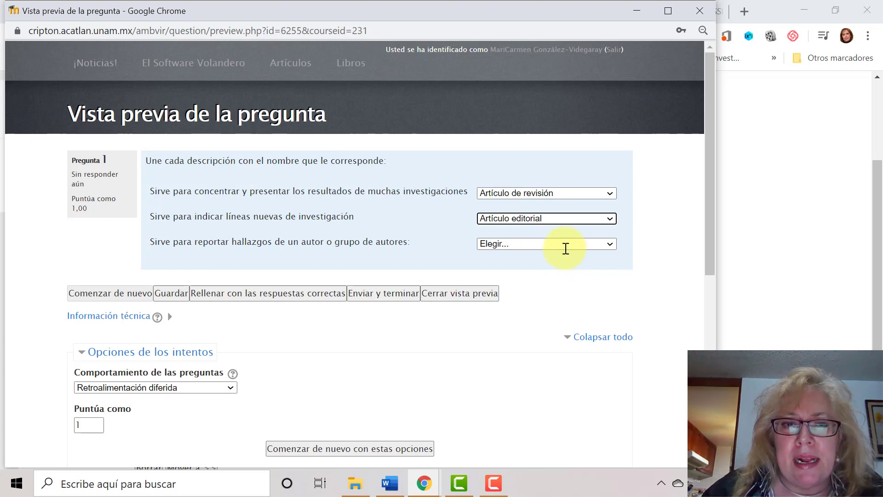
pyautogui.click(566, 242)
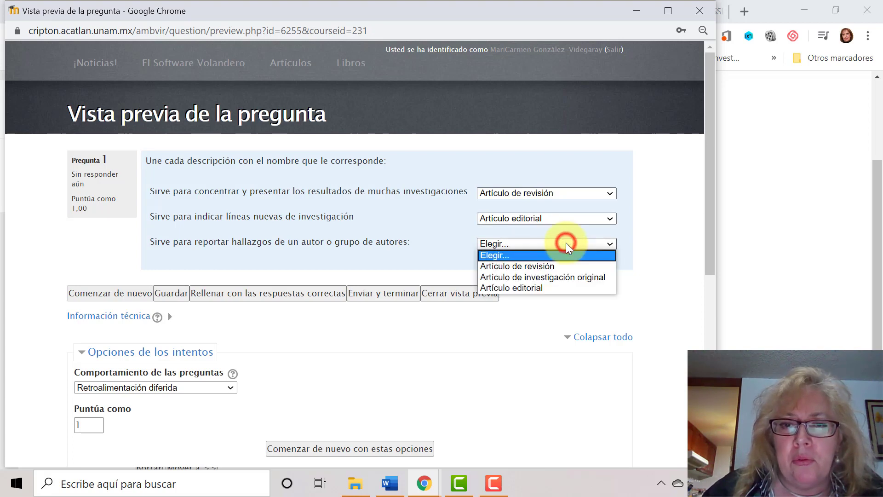
pyautogui.click(569, 273)
# Submit and finish the preview attempt, check its grading, and close the preview of question P1.5.
pyautogui.scroll(-1, 550, 262)
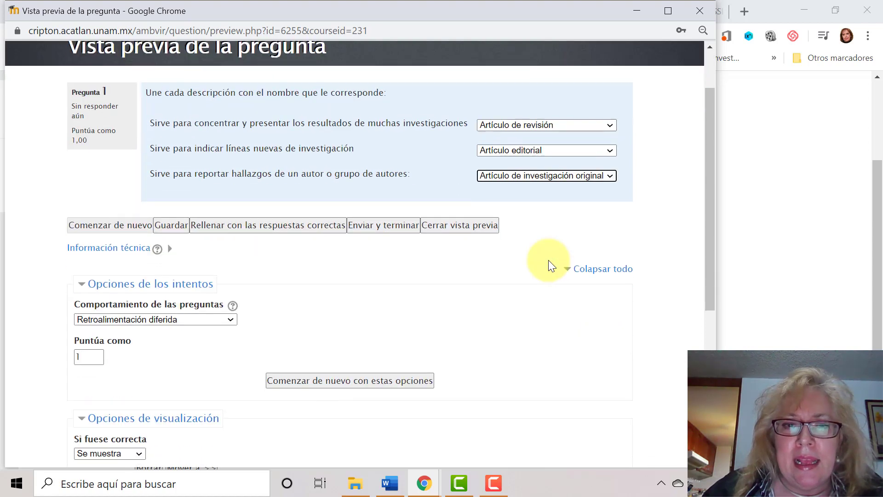
pyautogui.click(395, 225)
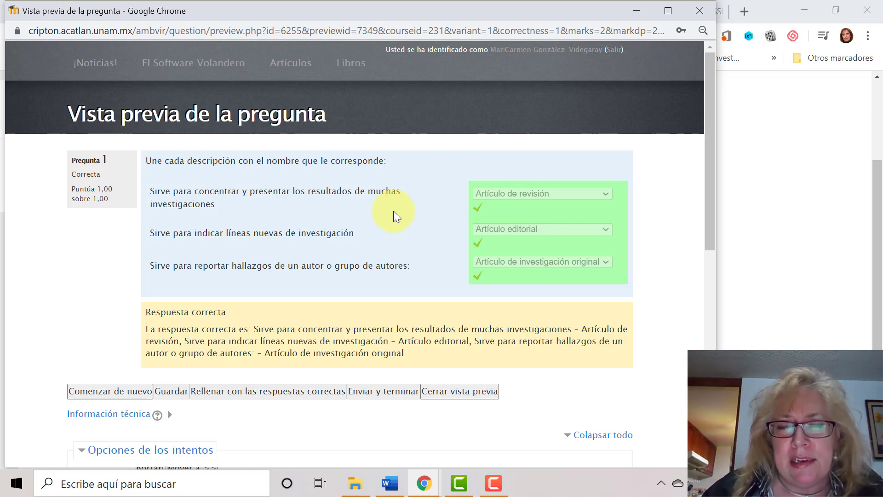
pyautogui.scroll(-1, 393, 211)
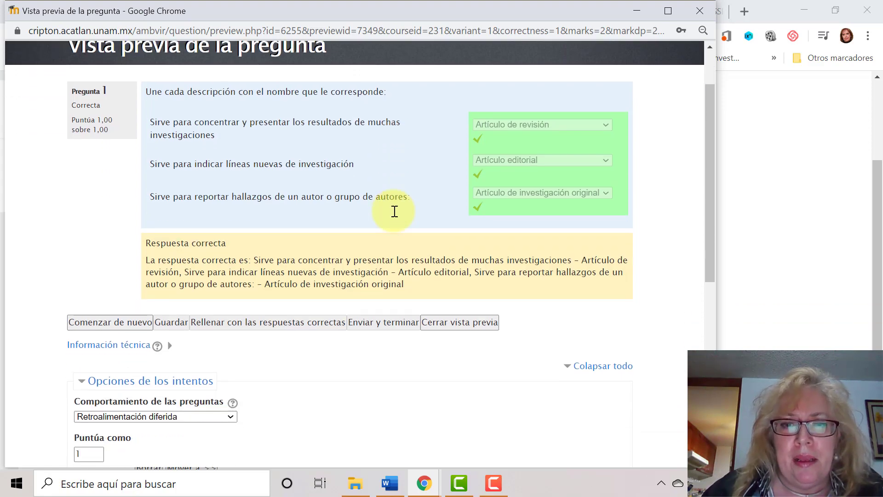
pyautogui.click(465, 321)
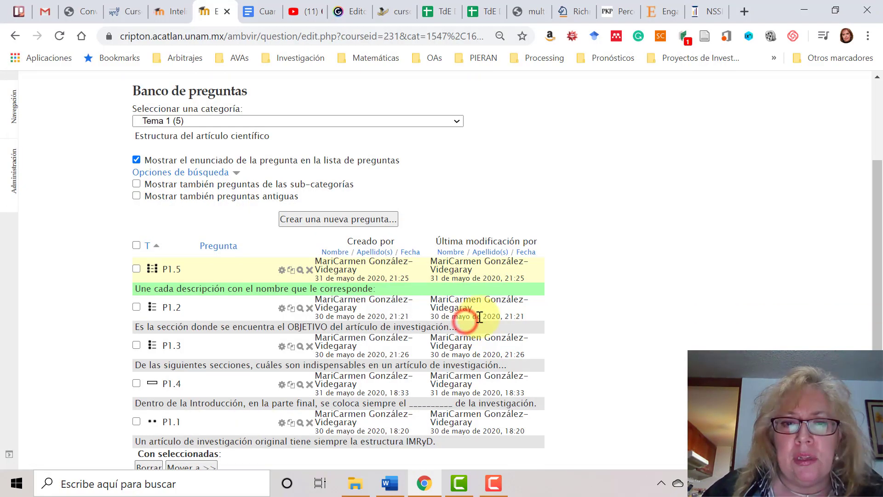